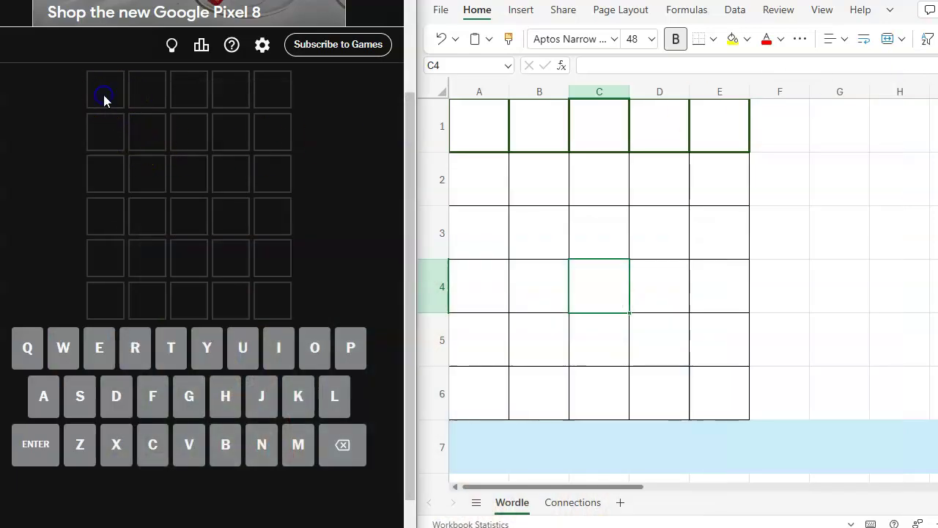
text(BEACH)
- Submit BEACH as the opening Wordle guess
key(Return)
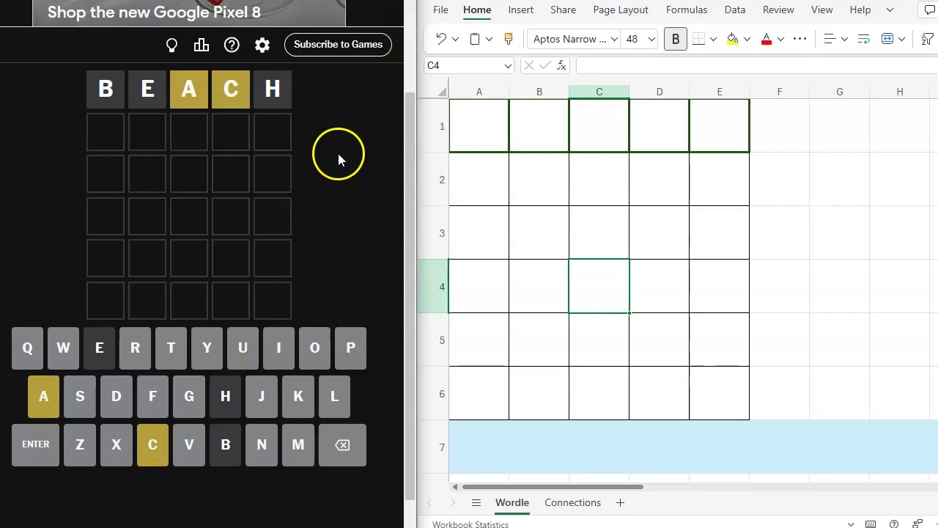
- Start a CA RSTLN note in merged banner cell A7, removing a stray letter
click(557, 454)
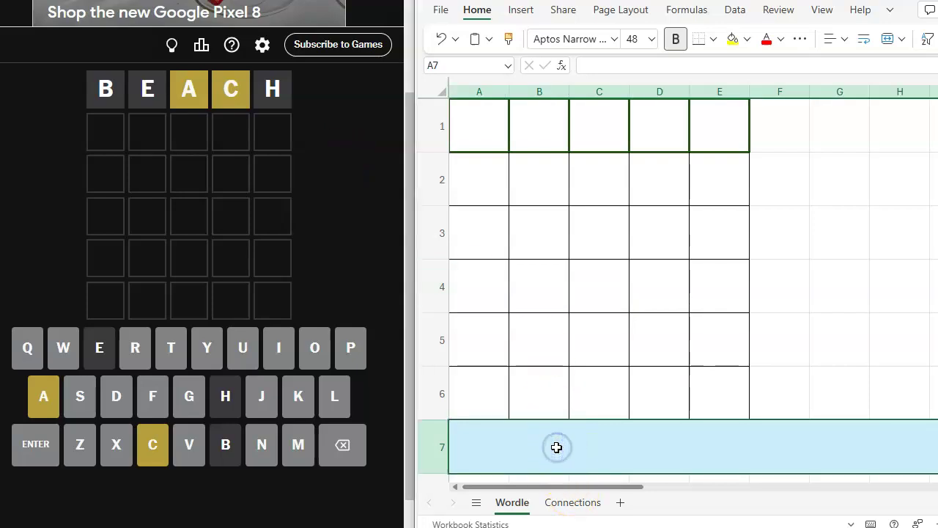
text(C)
key(BackSpace)
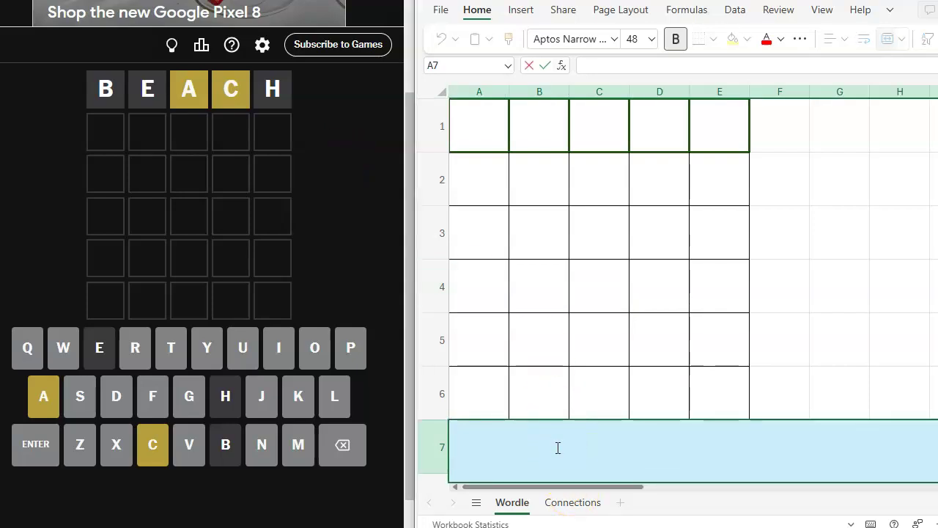
text(CA)
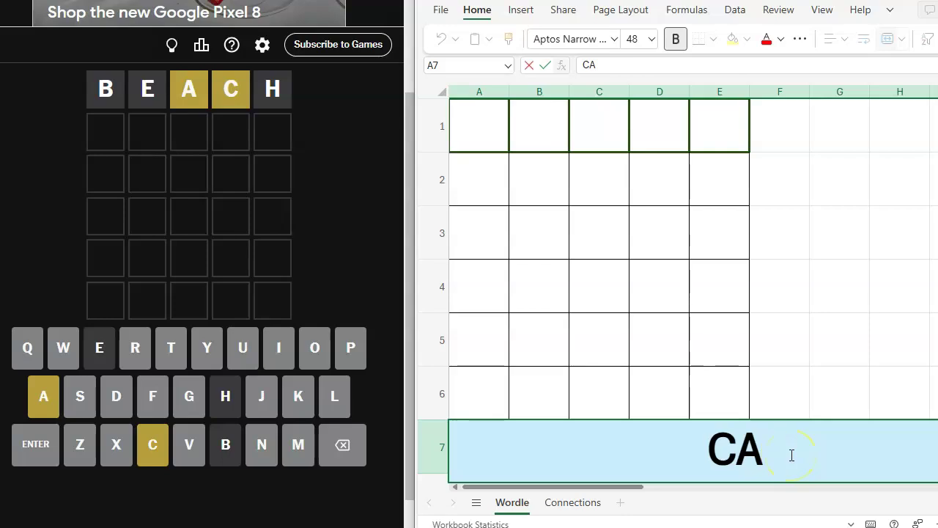
text( RSTLN)
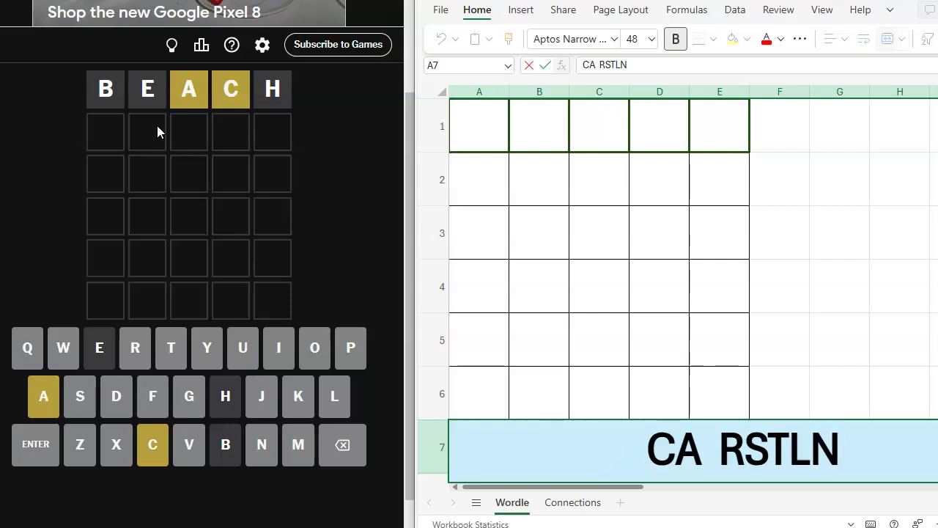
- Enter CARAT as the second Wordle guess
click(114, 127)
text(car)
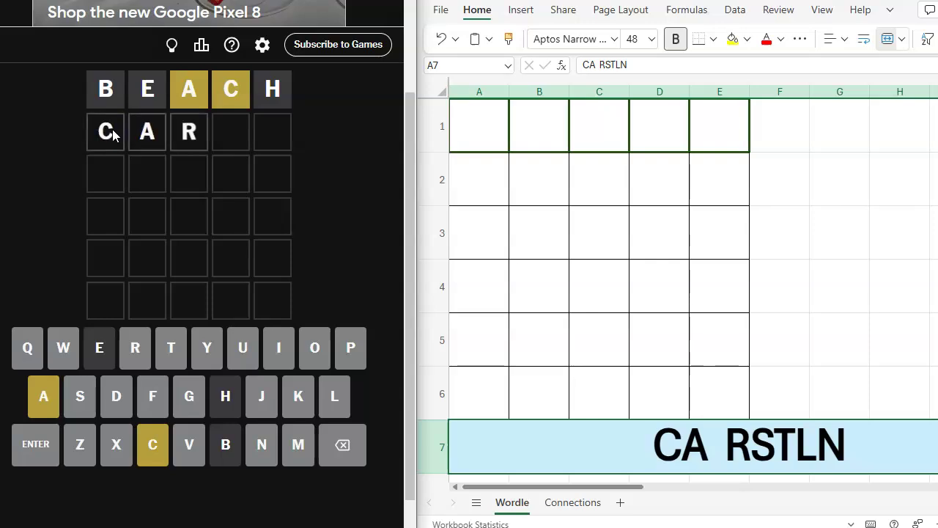
text(at)
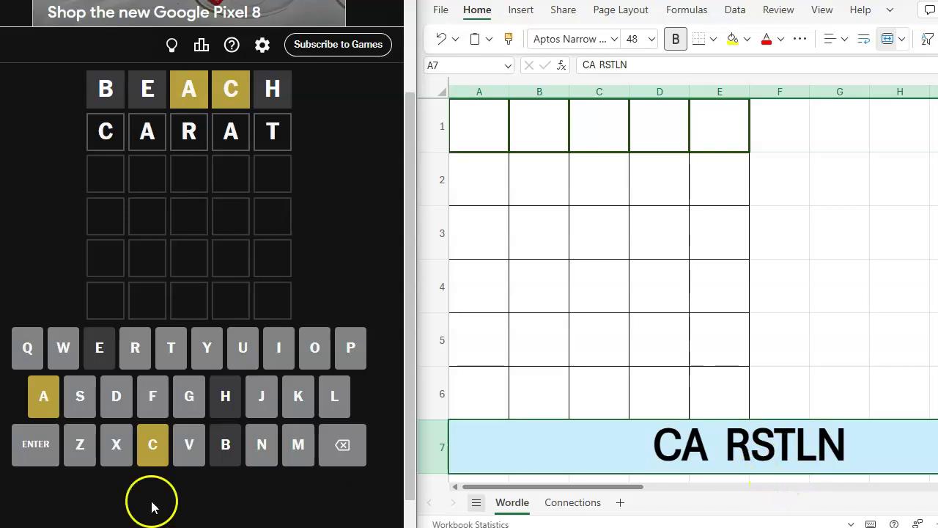
click(35, 444)
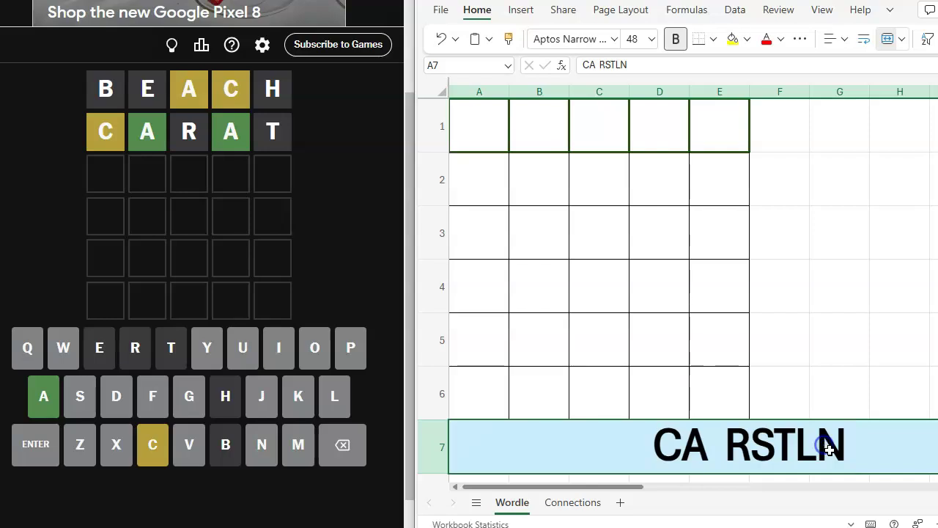
- Clear the A7 note and enter A in B1 and D1, C in C2 and E2
key(BackSpace)
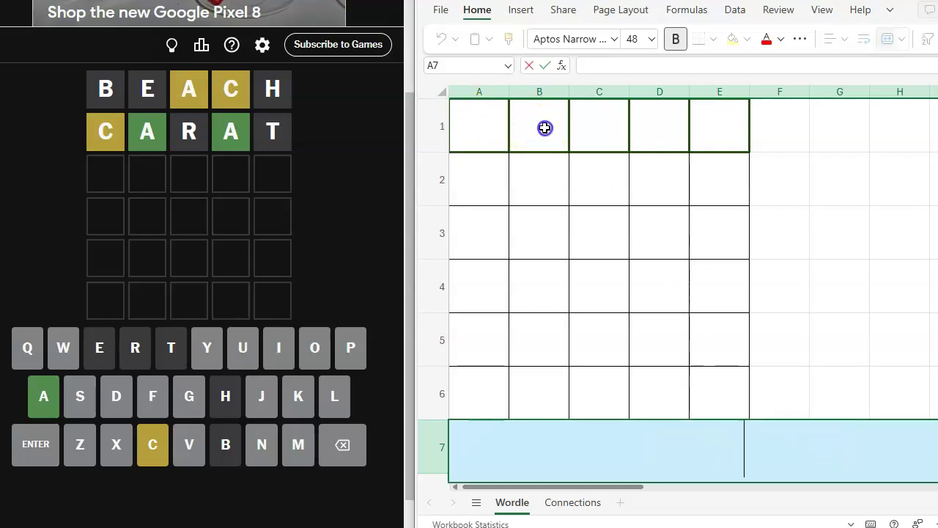
click(544, 128)
text(A)
click(659, 131)
text(A)
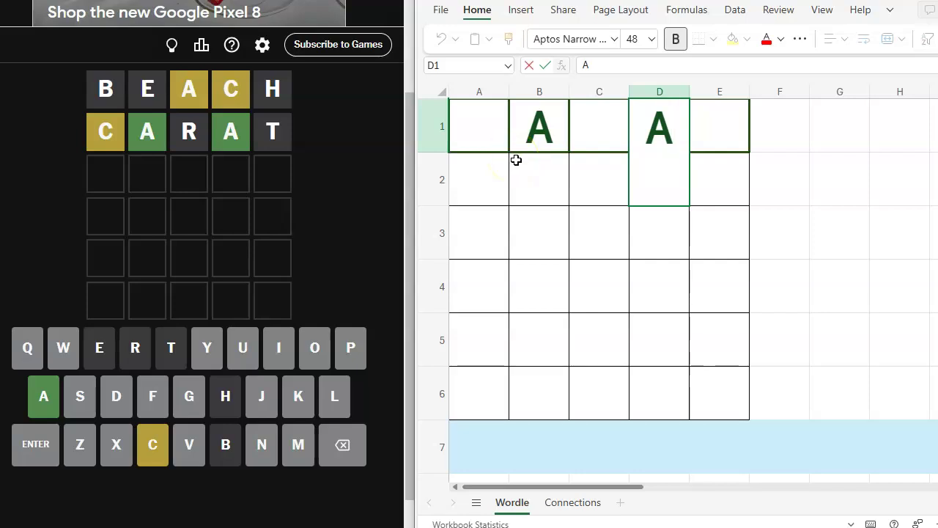
click(608, 184)
text(C)
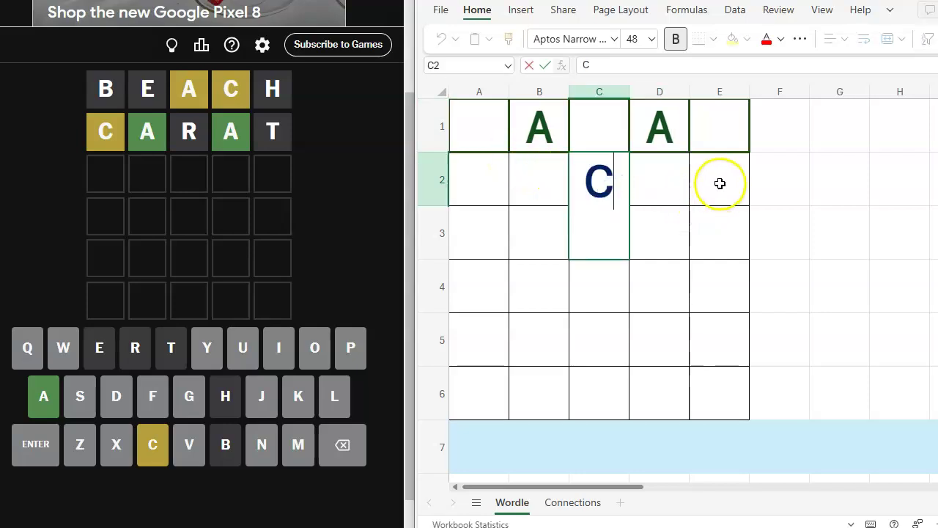
click(719, 183)
text(C)
click(762, 452)
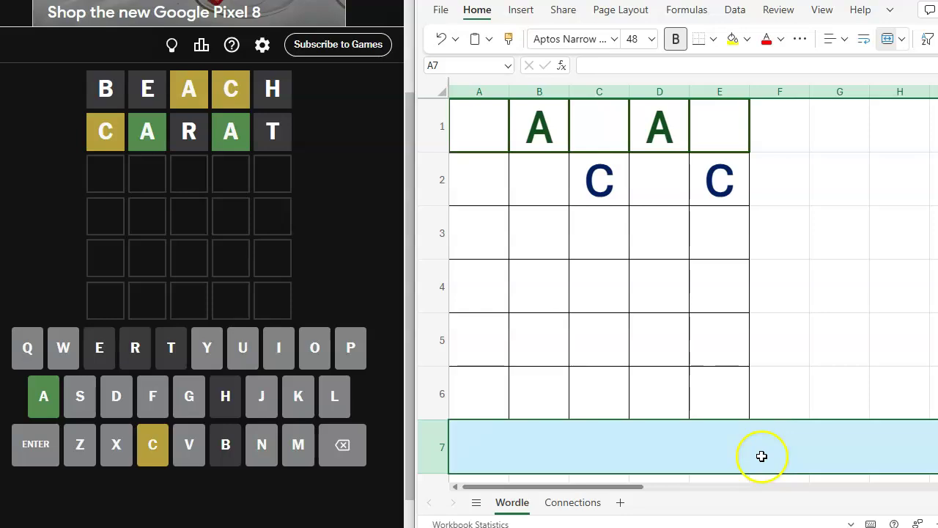
- Clear cell C1 and begin editing it
click(599, 184)
key(Delete)
click(599, 126)
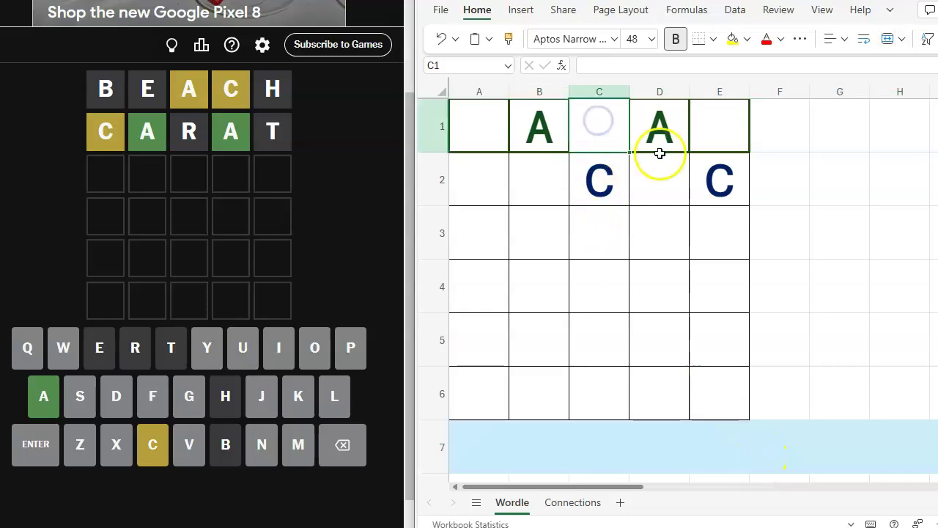
text(C)
- Confirm a green C in cell C1 so the top row reads A, C, A
click(629, 302)
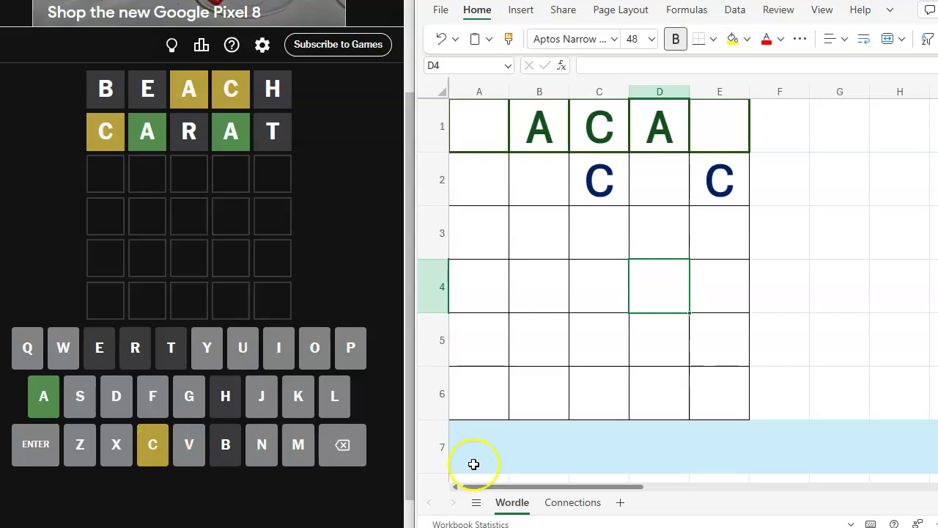
- Note VACAY and MACAW in banner cell A7, erasing a mistyped extra word
click(534, 463)
text(V)
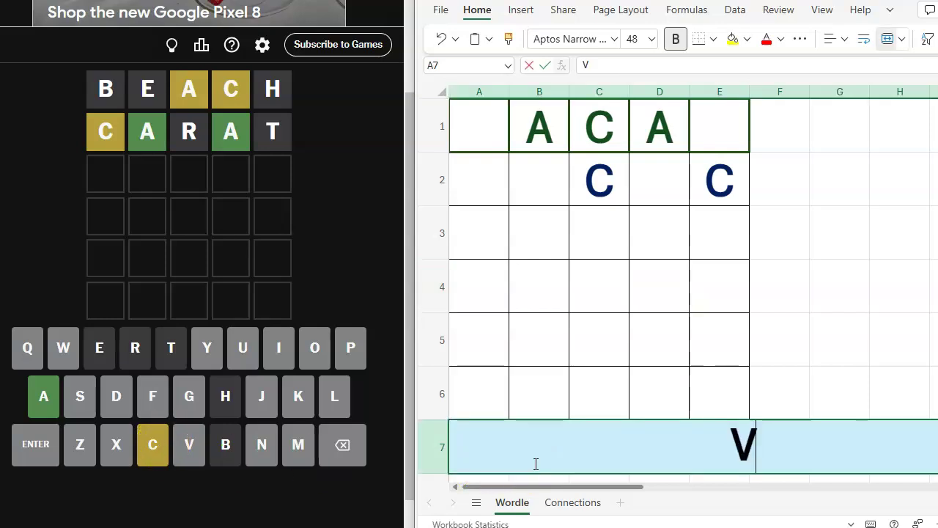
text(ACAY)
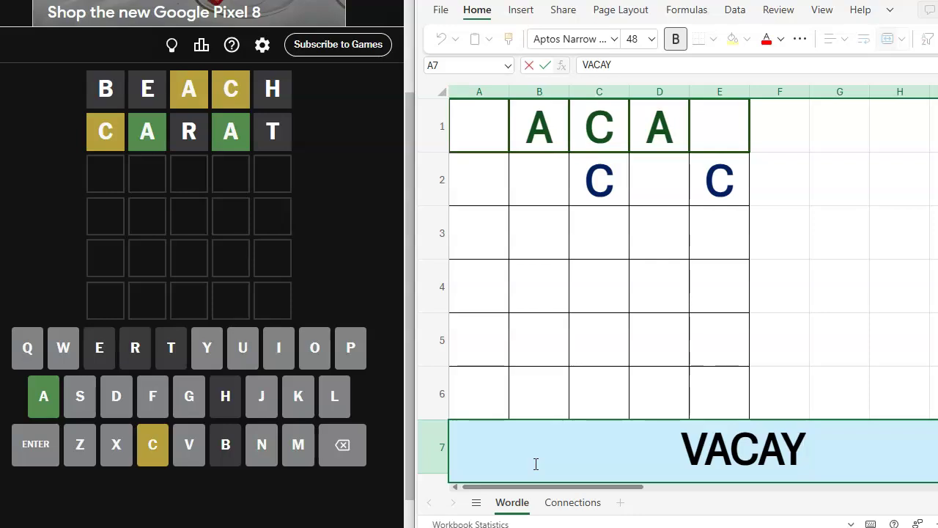
text(,)
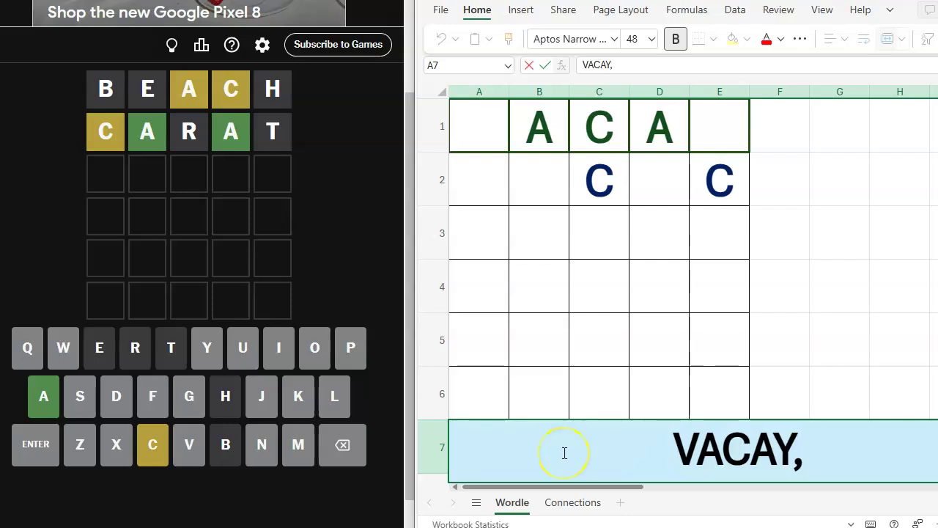
text( MACA)
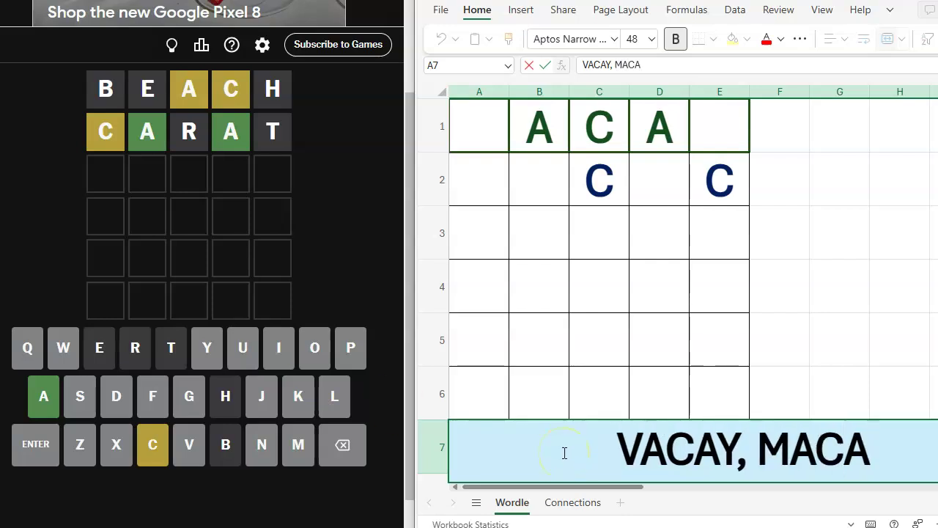
text(W)
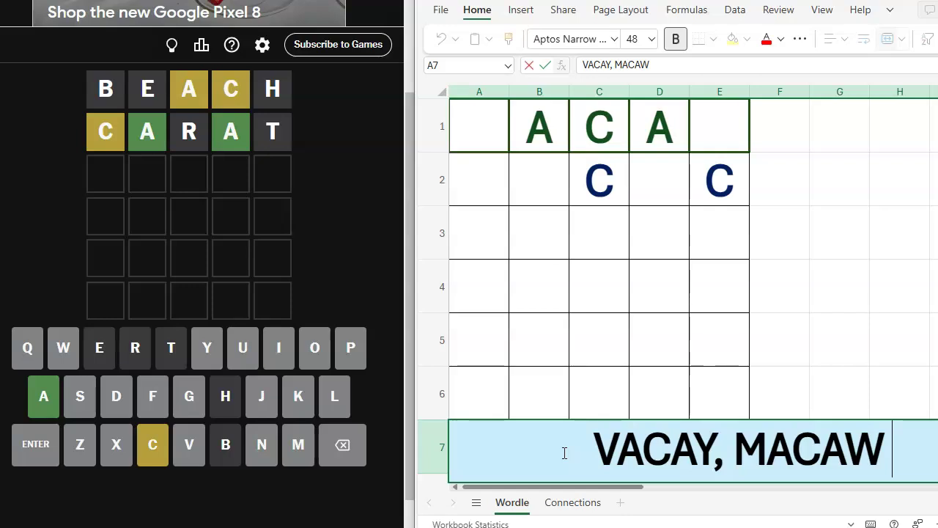
text( MACKA)
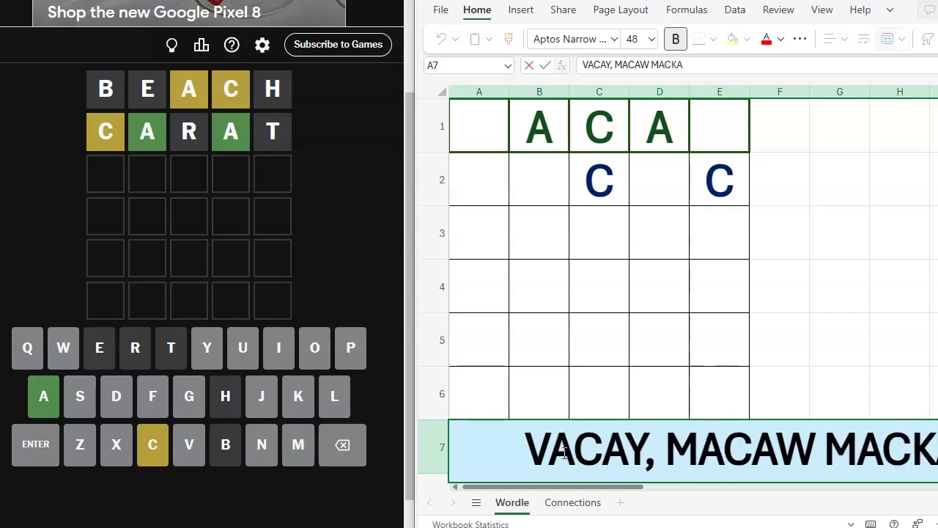
text(W)
key(BackSpace)
key(BackSpace)
key(BackSpace)
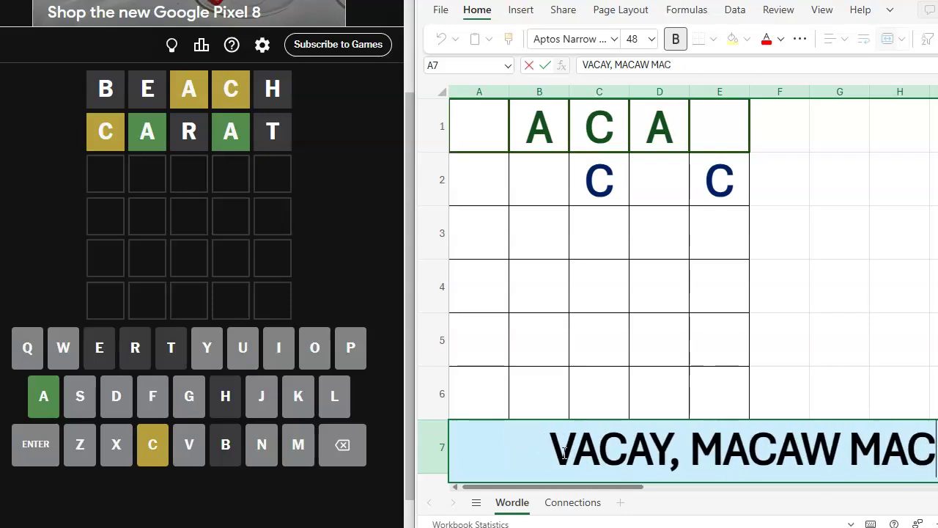
key(BackSpace)
key(BackSpace)
key(BackSpace)
key(BackSpace)
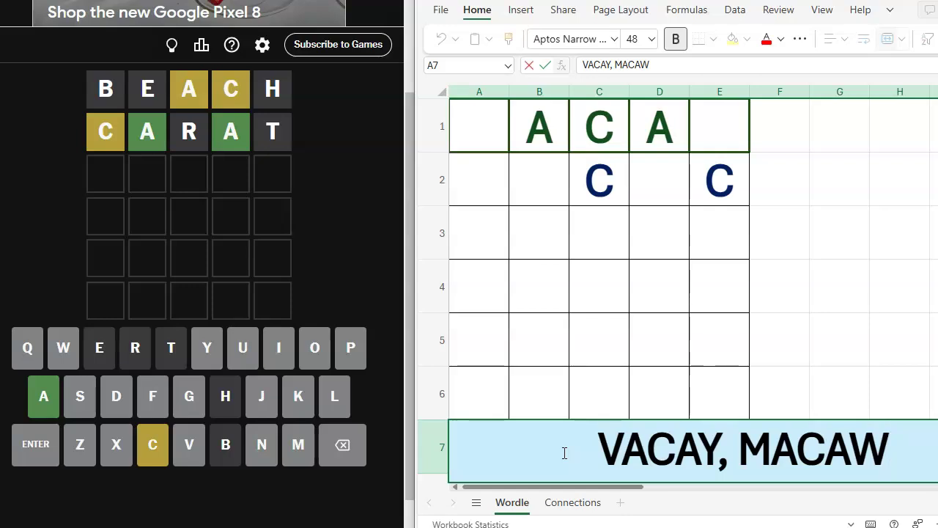
- Clear cell C1 and place a C in cell E1
click(603, 135)
key(Delete)
click(721, 121)
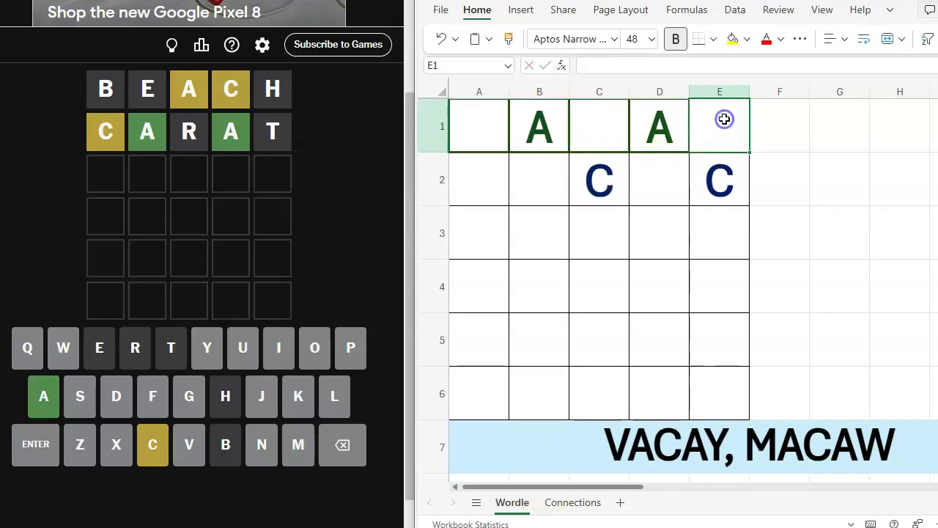
text(C)
click(710, 233)
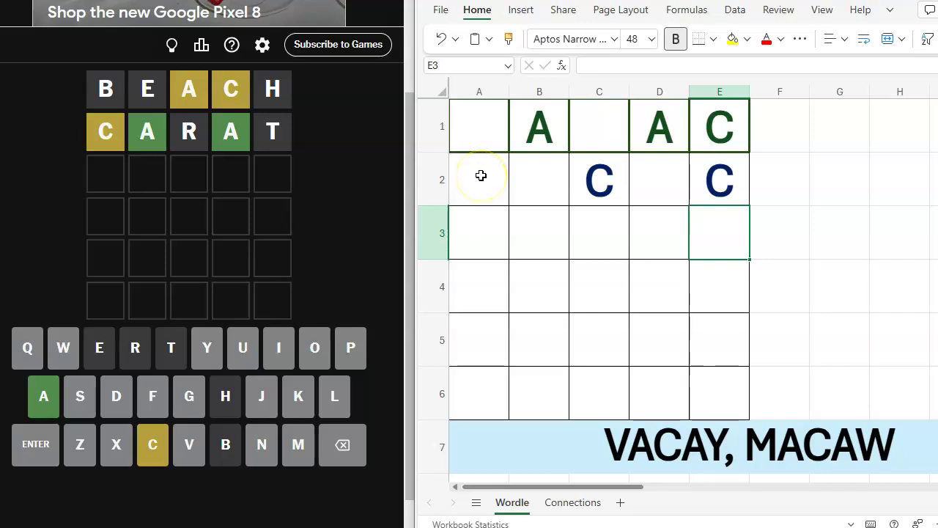
- Delete the blue C letters from C2 and E2, ending on A1
click(480, 126)
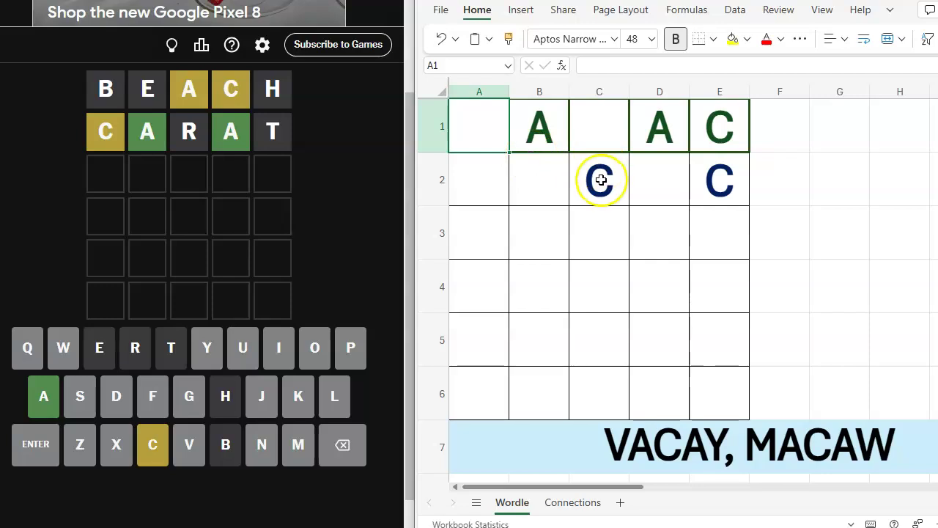
click(599, 180)
key(Delete)
click(719, 181)
key(Delete)
double_click(719, 181)
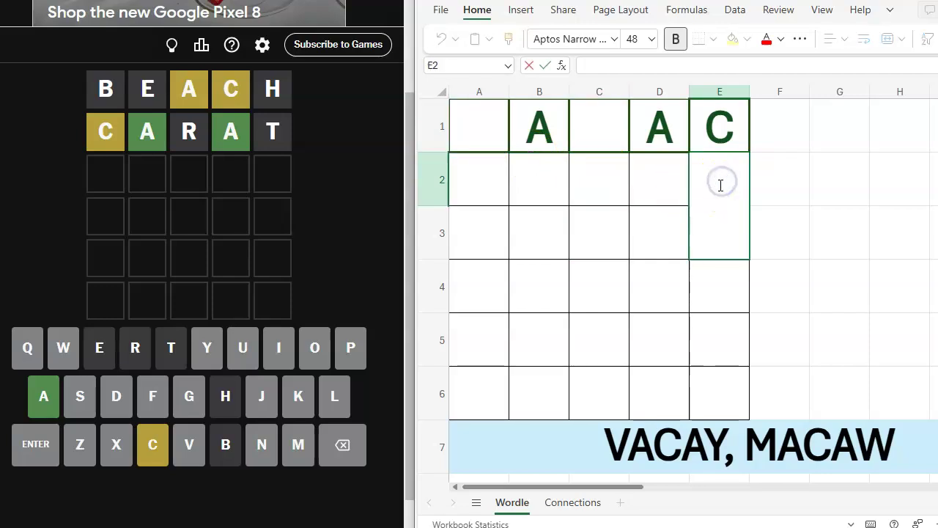
click(480, 126)
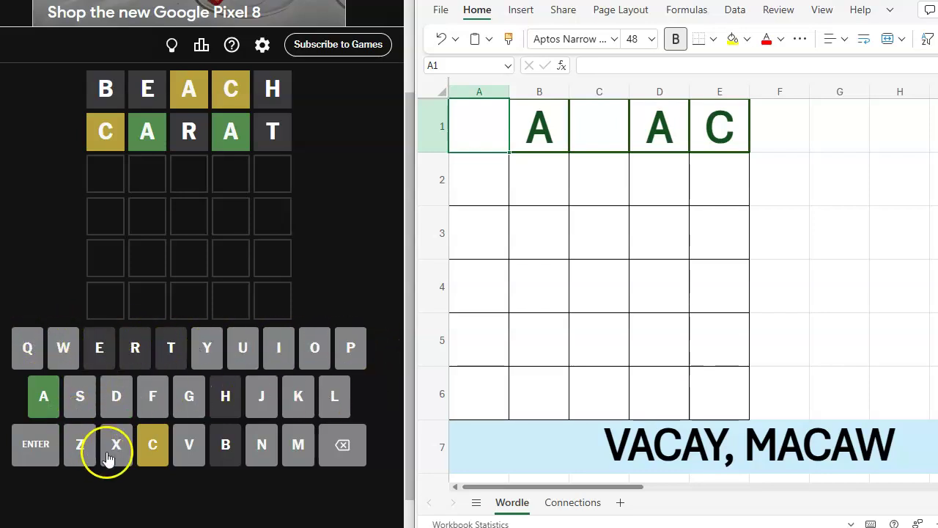
click(344, 445)
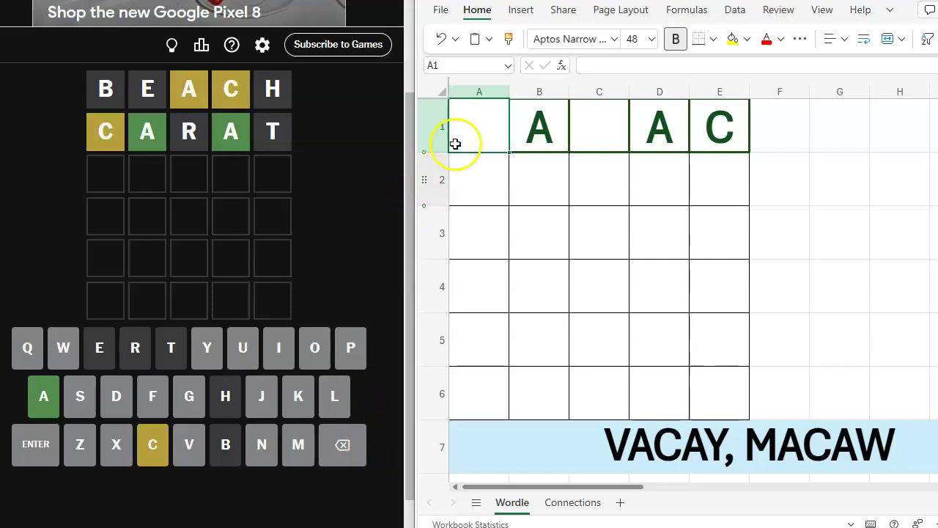
click(478, 136)
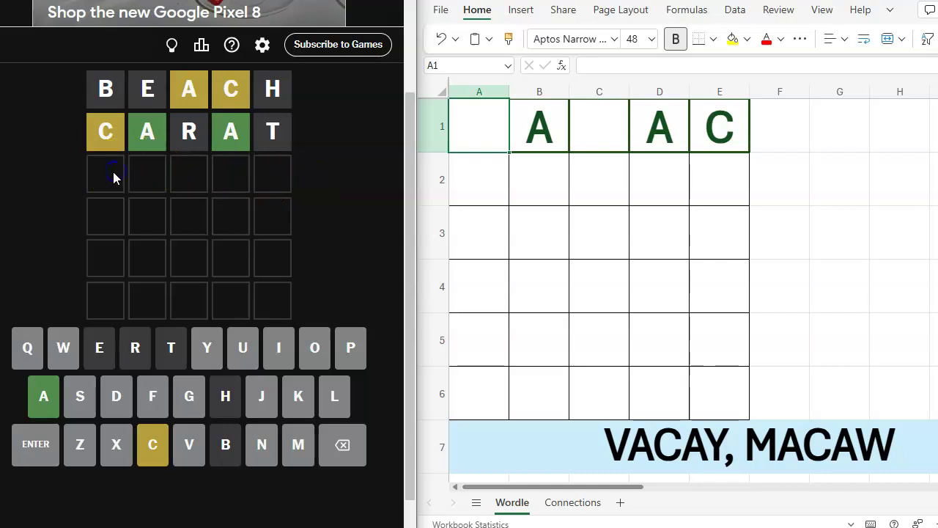
text(macaw)
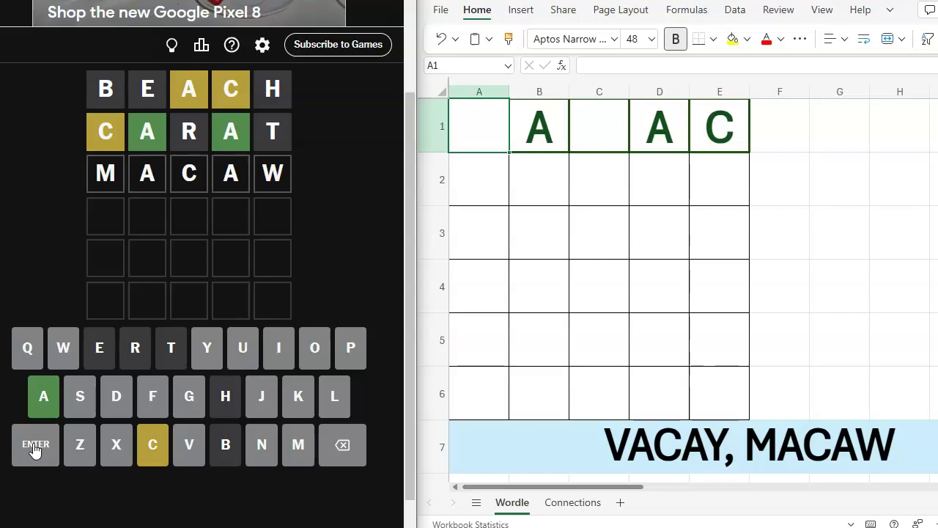
- Submit MACAW as the third guess, solving the Wordle
click(35, 447)
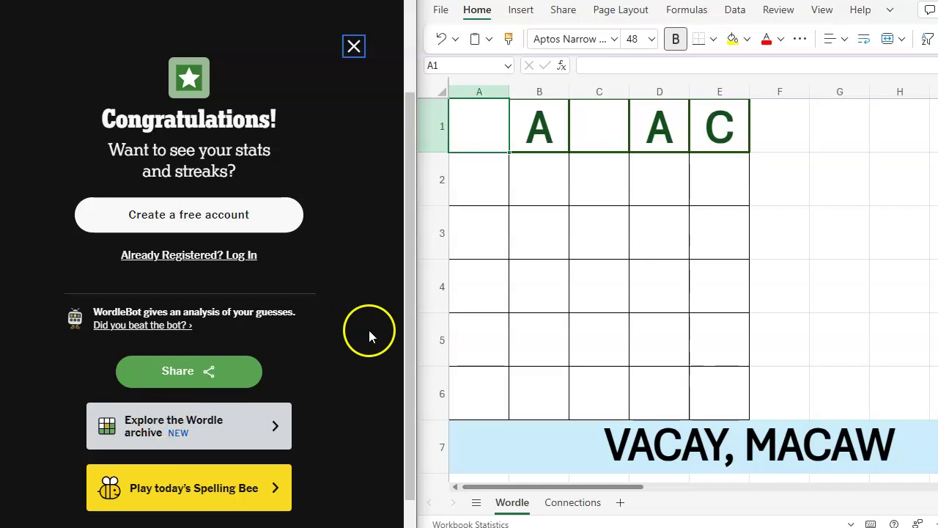
- Clear the letters from cells B1, D1 and E1
click(555, 129)
key(Delete)
click(663, 134)
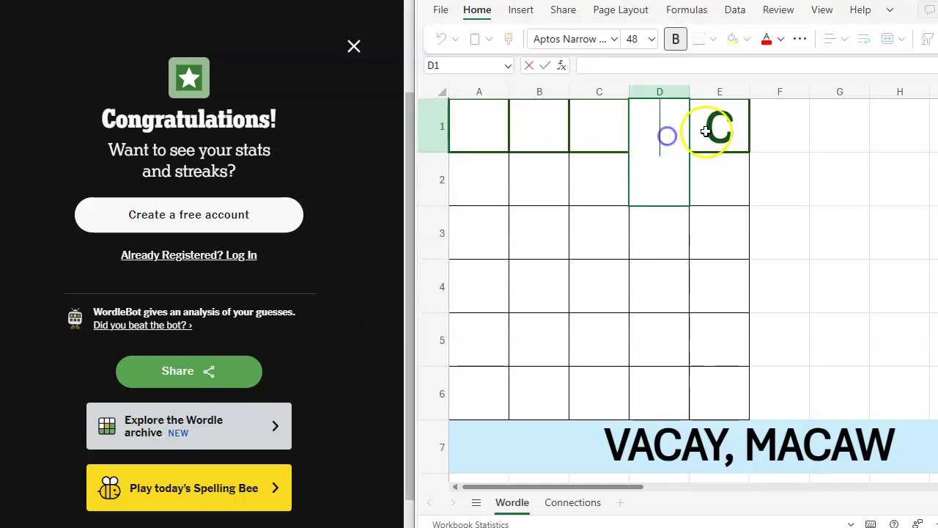
key(Delete)
click(718, 129)
key(Delete)
- Delete the VACAY, MACAW note in A7 and close the Wordle congratulations panel
click(662, 447)
key(Delete)
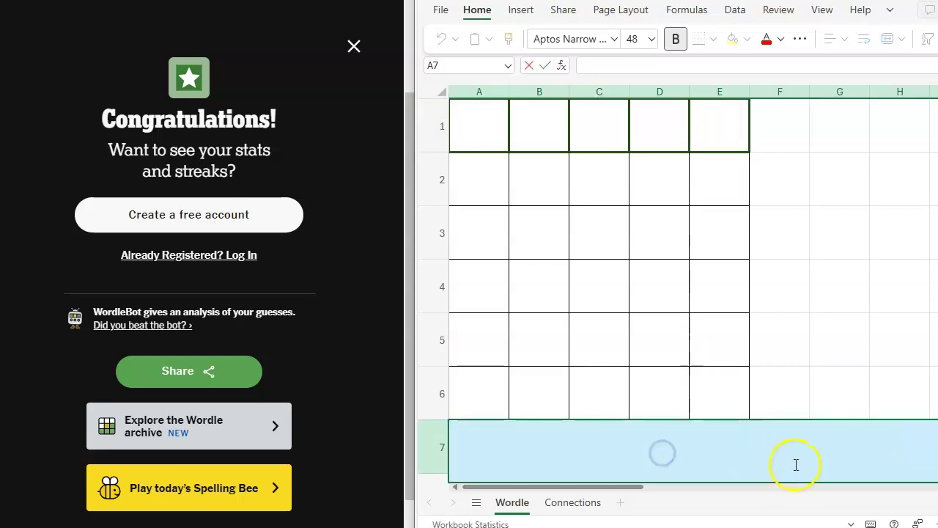
click(354, 46)
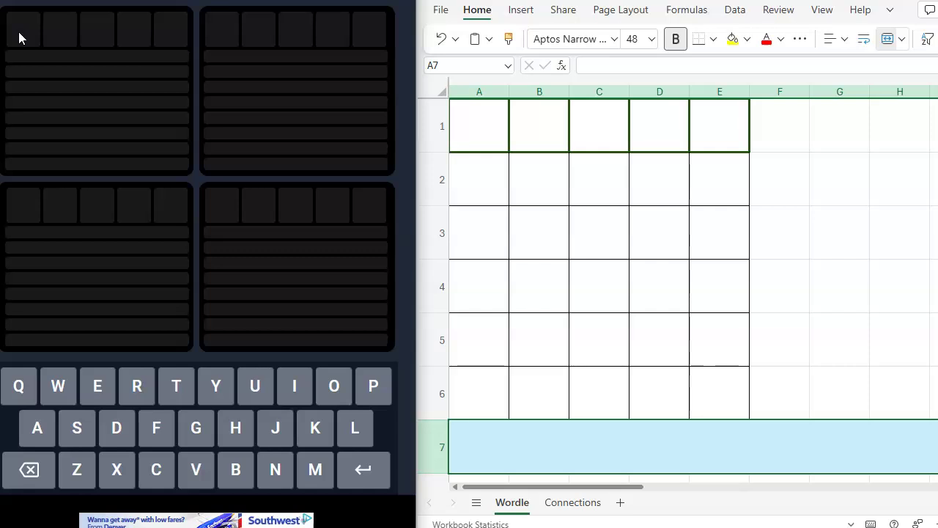
text(f)
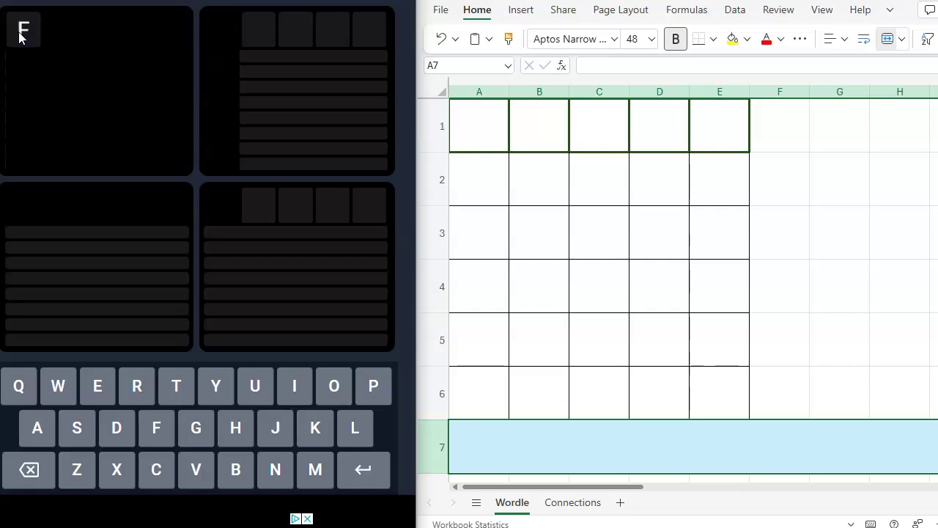
text(ishy)
- Guess FISHY, BUDGE, CLOWN and TRAMP, then PEACH to solve the top-right board
key(Return)
text(budge)
key(Return)
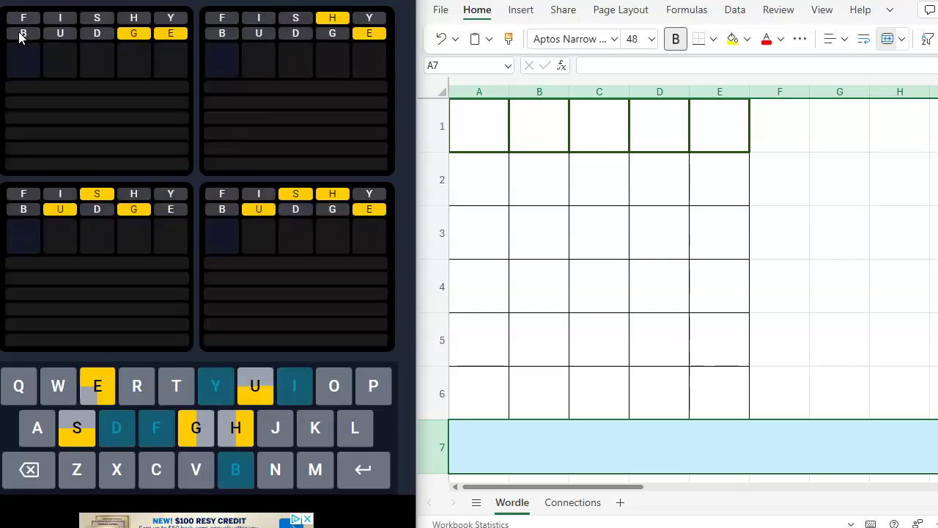
text(clown)
key(Return)
text(tramp)
key(Return)
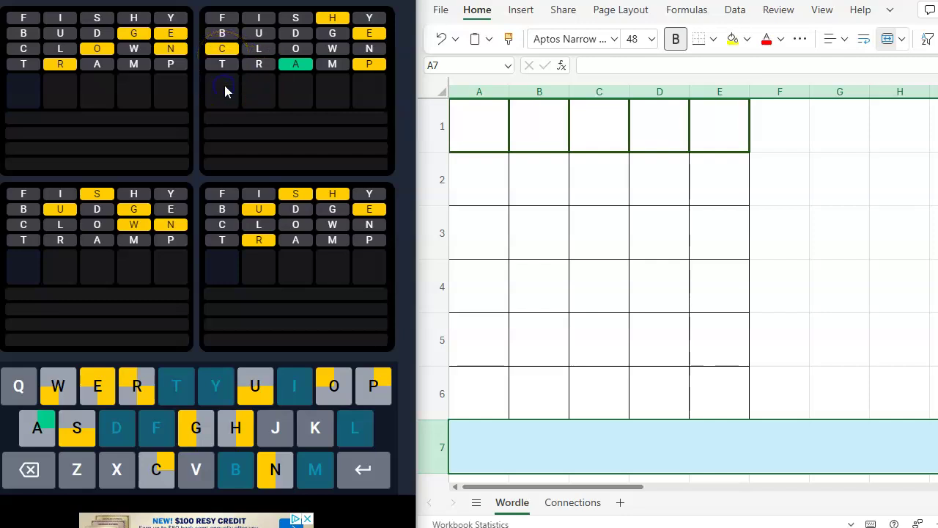
text(PEACH)
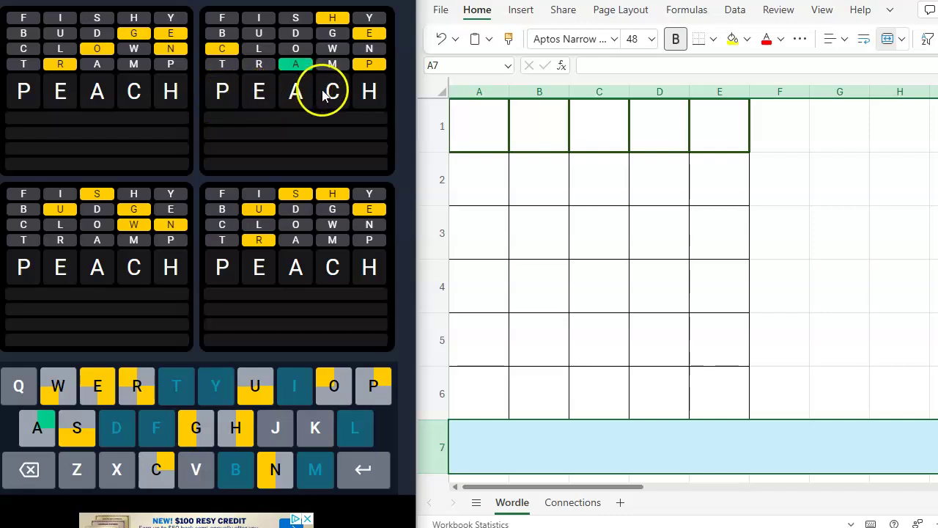
key(Return)
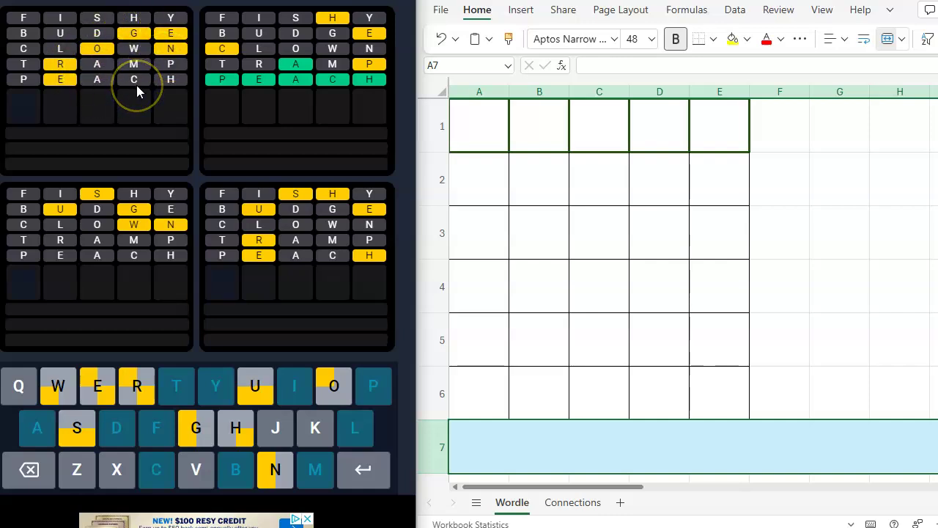
- Enter GONER as the sixth guess, solving the top-left board for two of four done
click(24, 103)
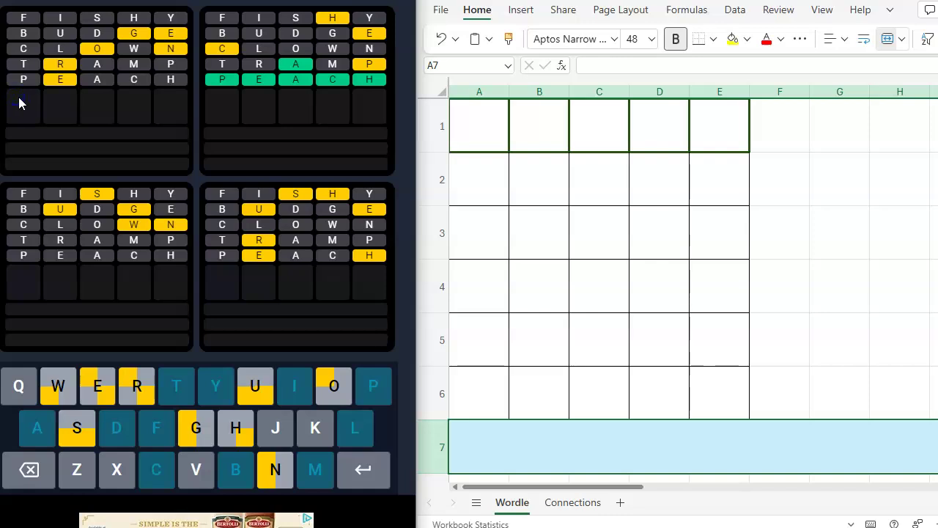
text(goner)
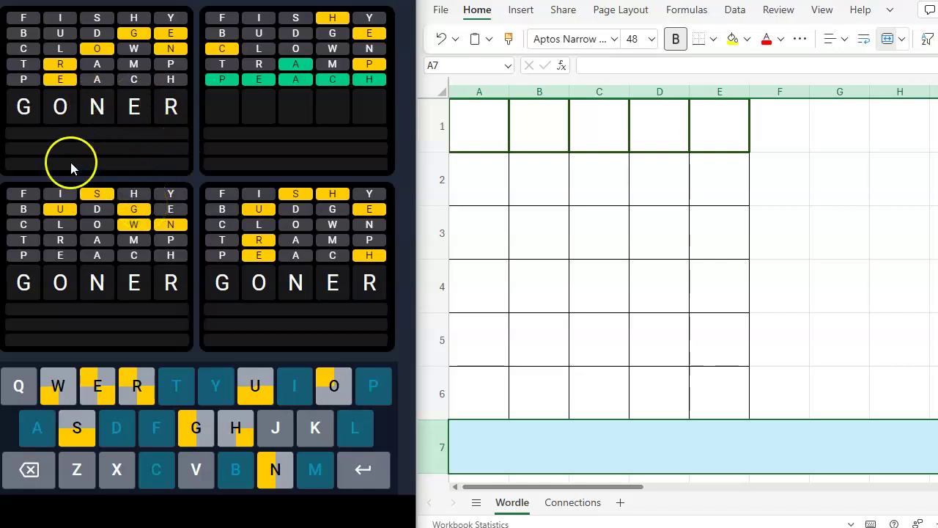
key(Return)
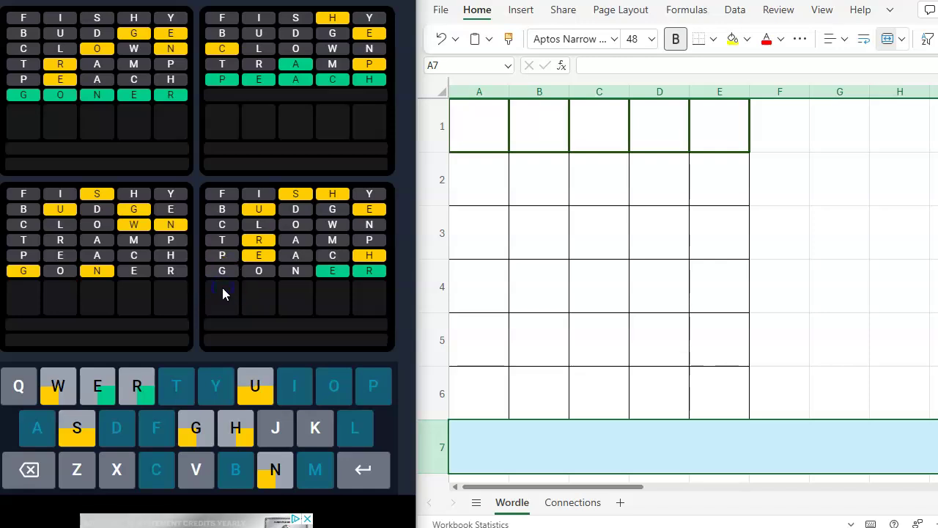
text(ush)
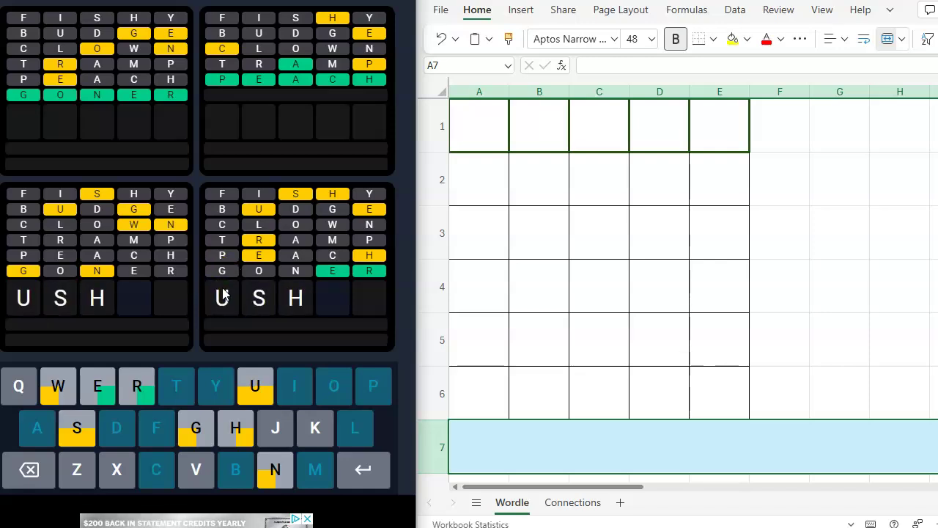
text(er)
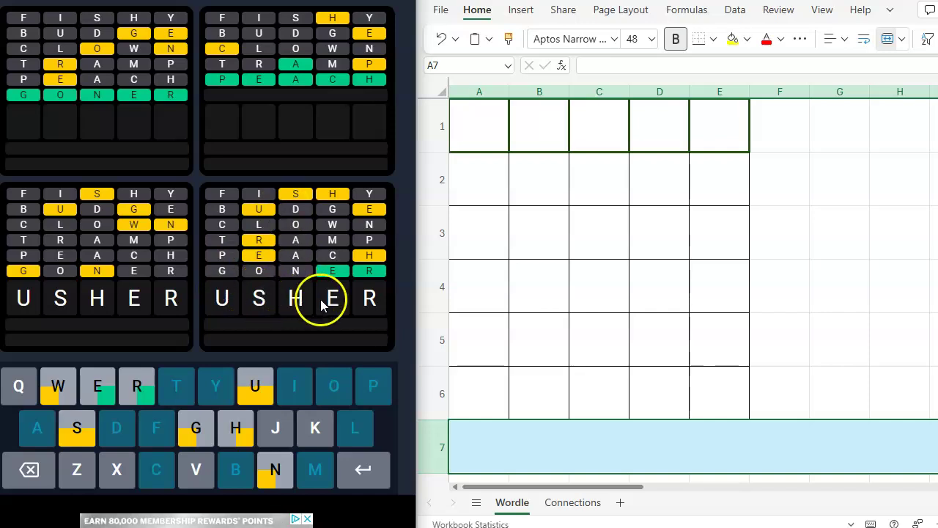
- Submit USHER for the bottom-right board, then SWUNG as the eighth guess on the bottom-left
key(Return)
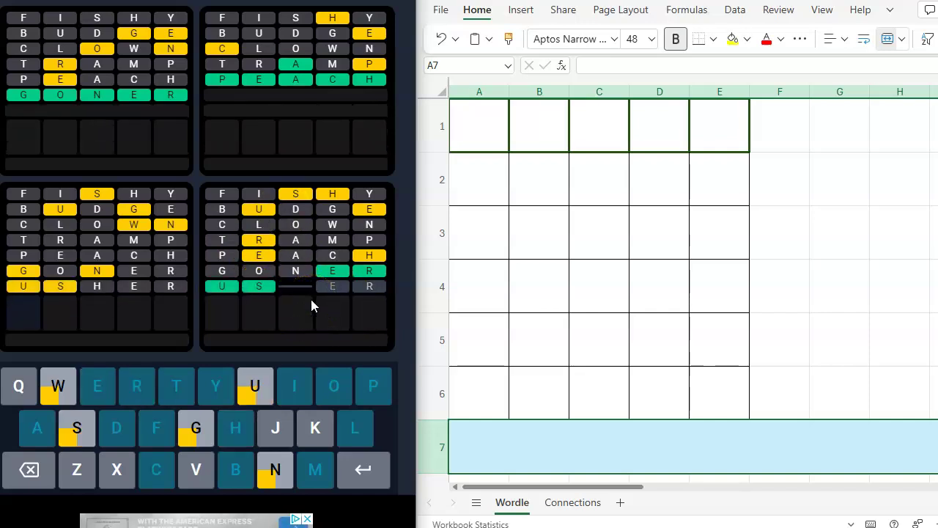
click(25, 314)
text(WU)
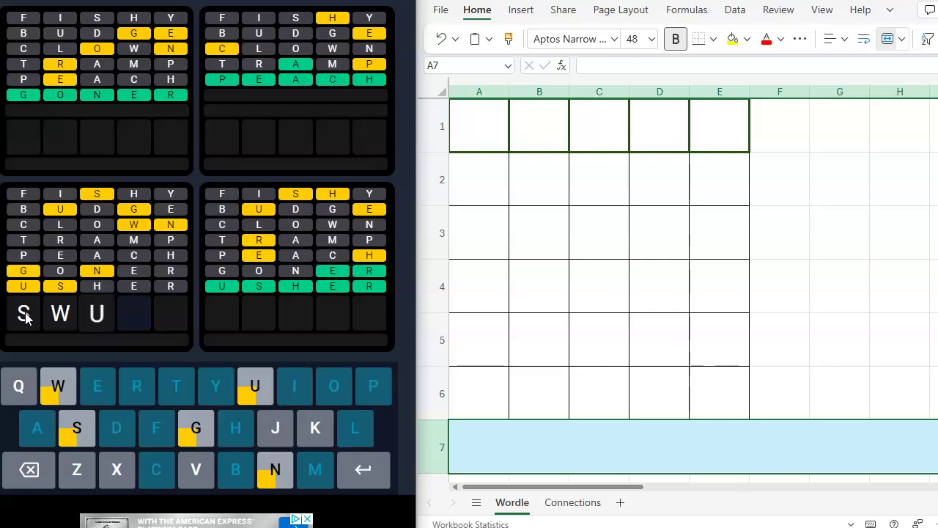
text(NG)
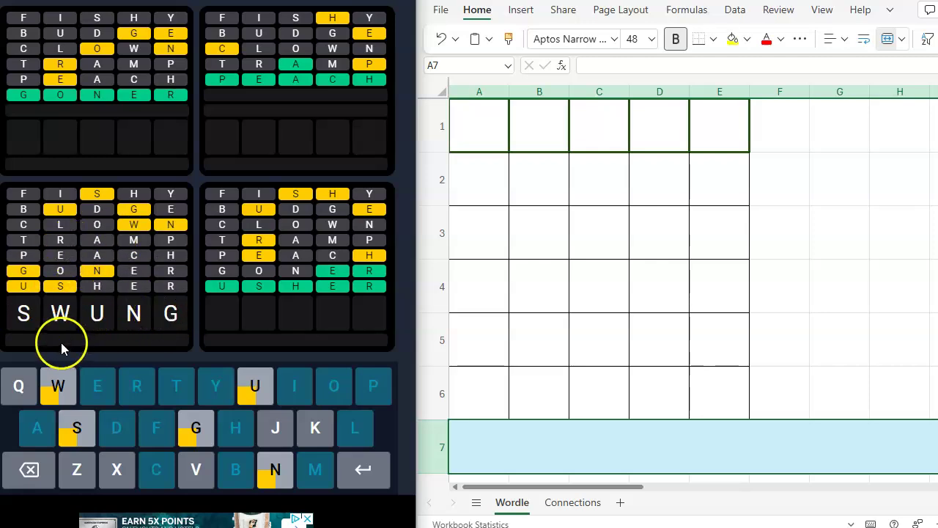
key(Return)
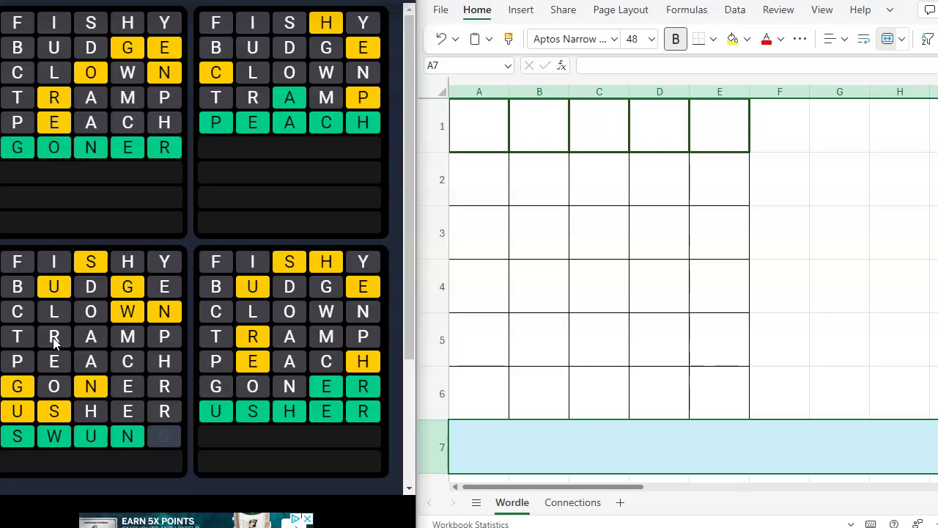